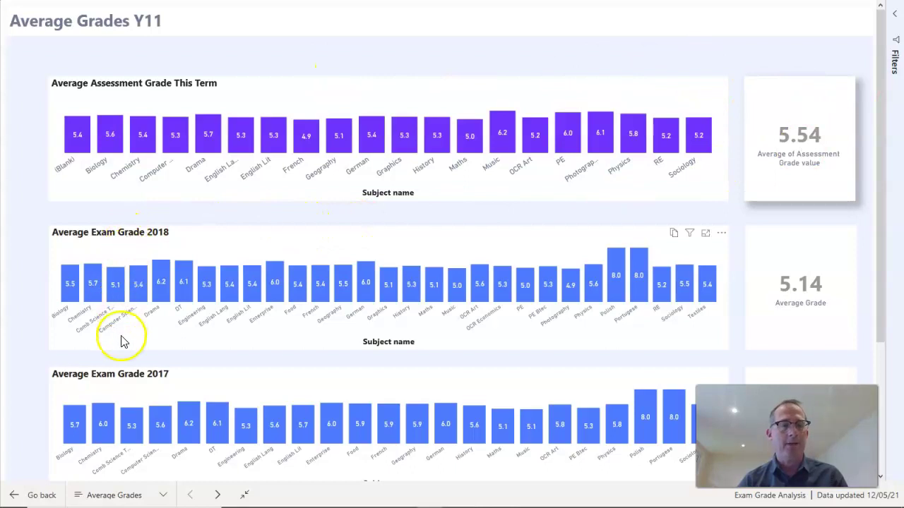
{"action": "left_click_drag", "start_coordinate": [879, 145], "coordinate": [883, 248]}
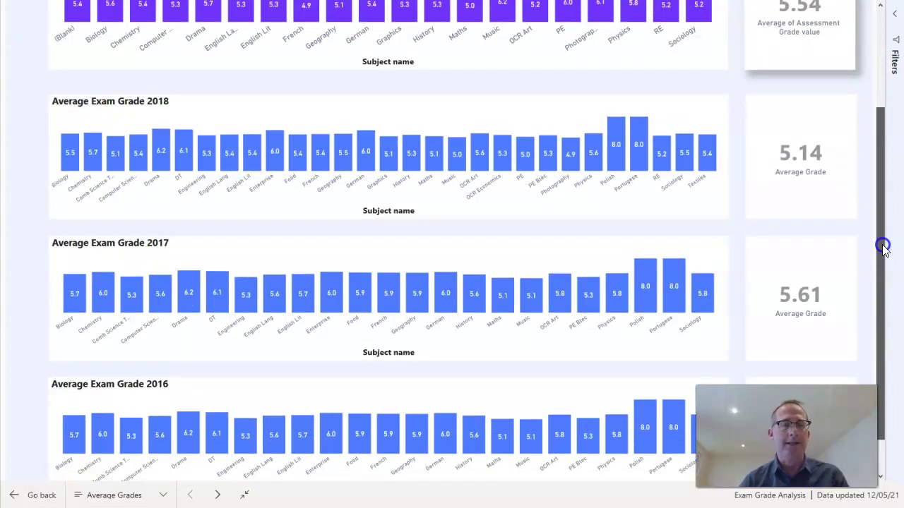
{"action": "left_click_drag", "start_coordinate": [882, 247], "coordinate": [896, 142]}
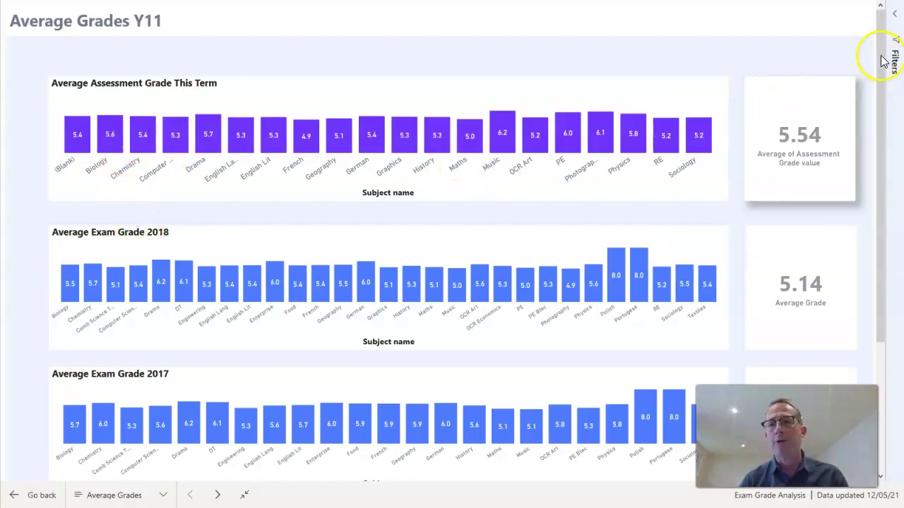
{"action": "left_click_drag", "start_coordinate": [882, 65], "coordinate": [888, 91]}
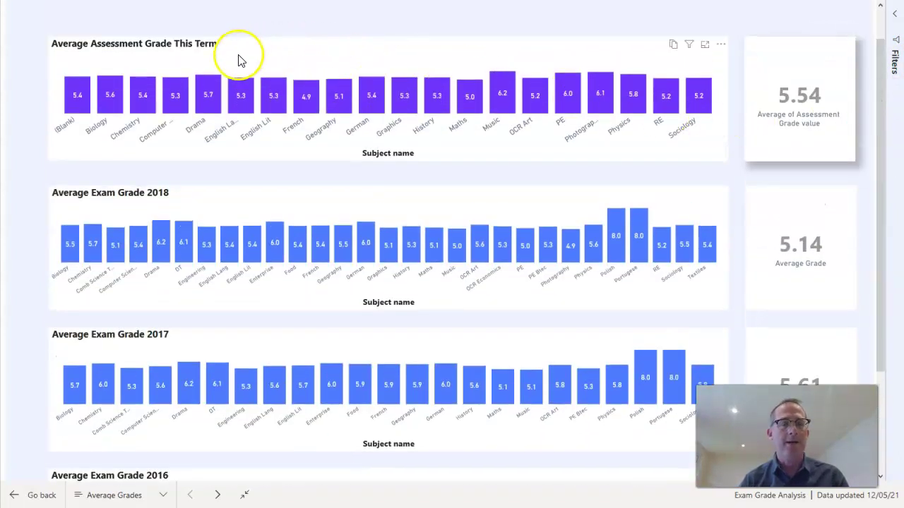
{"action": "mouse_move", "coordinate": [228, 98]}
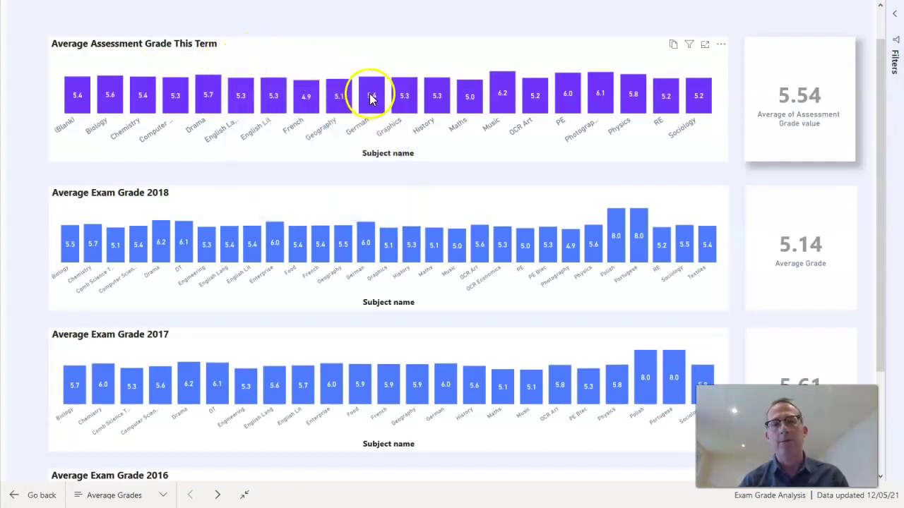
{"action": "mouse_move", "coordinate": [371, 98]}
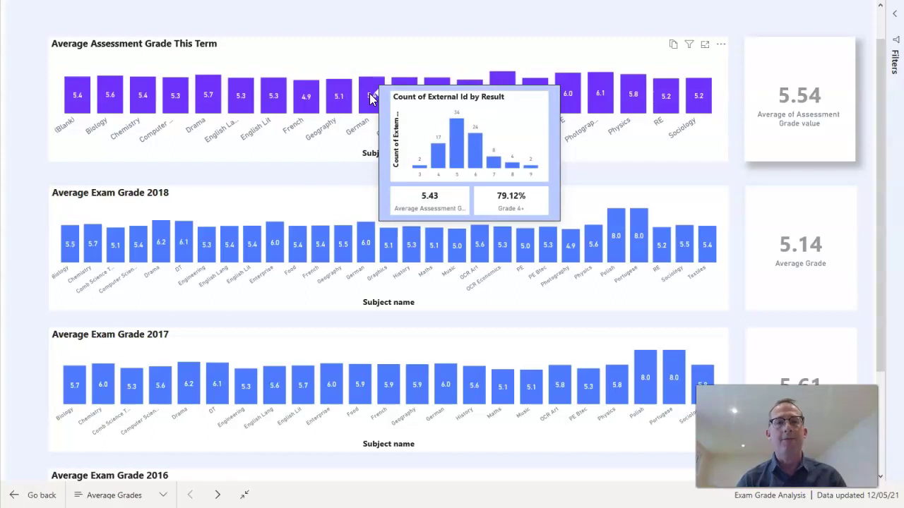
{"action": "left_click", "coordinate": [374, 100]}
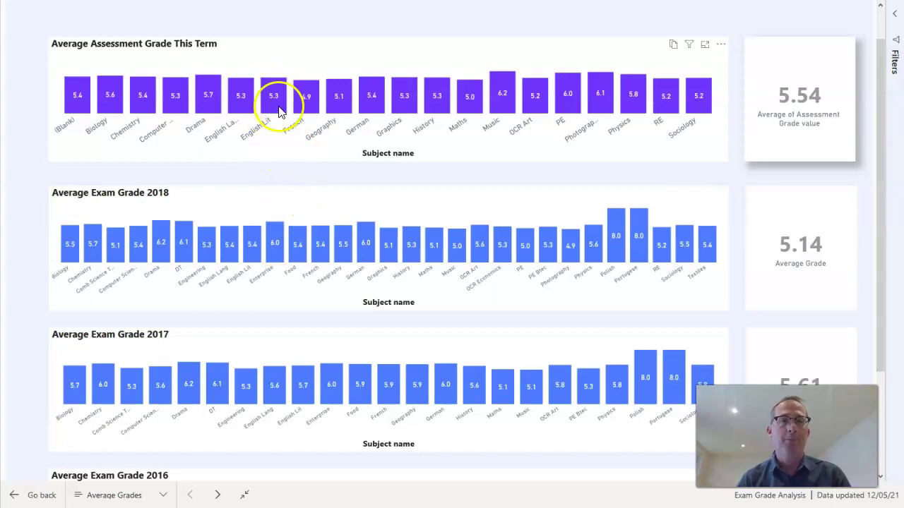
{"action": "mouse_move", "coordinate": [275, 110]}
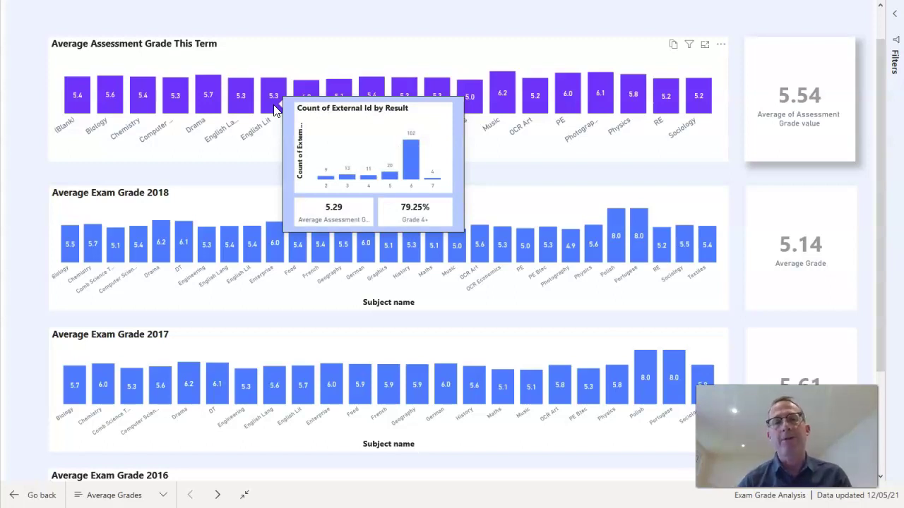
{"action": "left_click", "coordinate": [326, 217]}
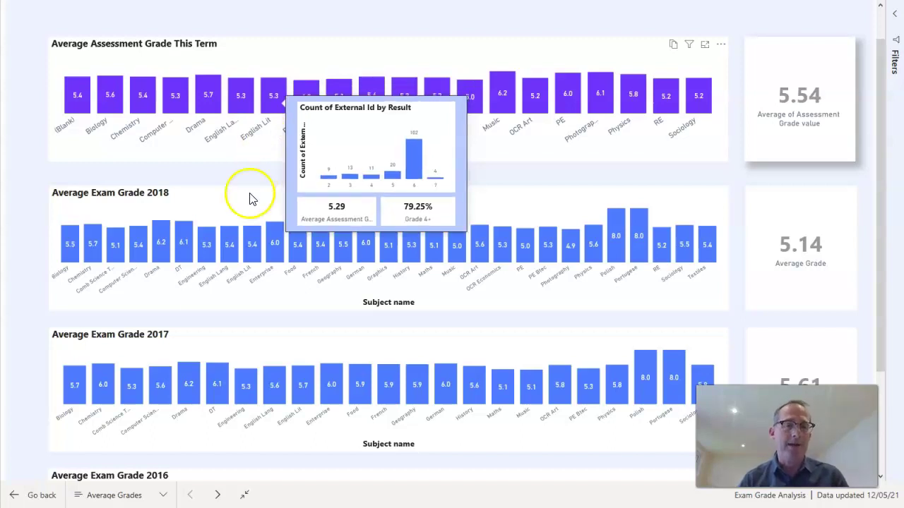
{"action": "mouse_move", "coordinate": [251, 249]}
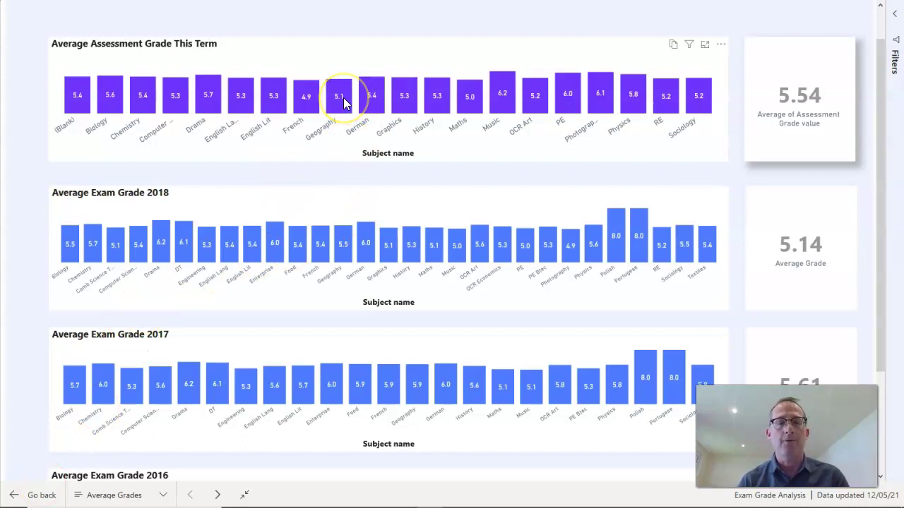
Step: Select the Geography bar to show its grades: average 5.09, 75.56% at grade 4 or above
{"action": "mouse_move", "coordinate": [344, 97]}
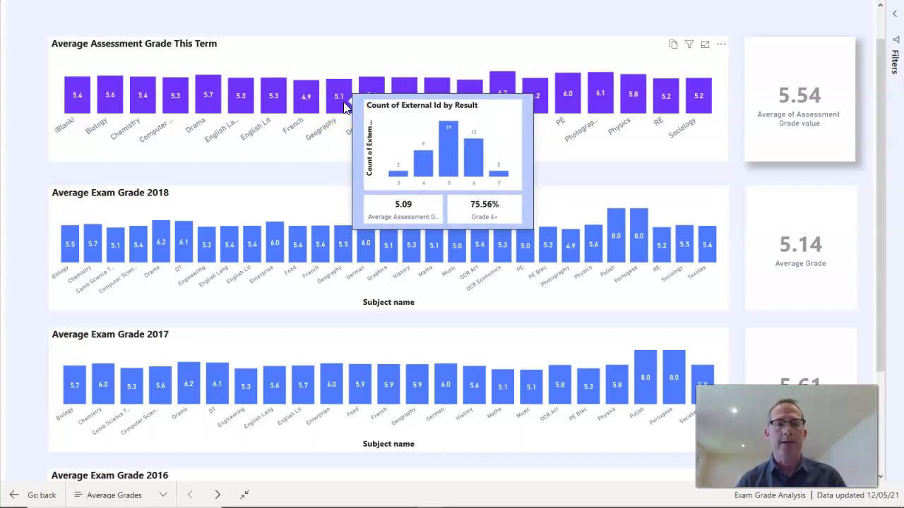
{"action": "mouse_move", "coordinate": [348, 255]}
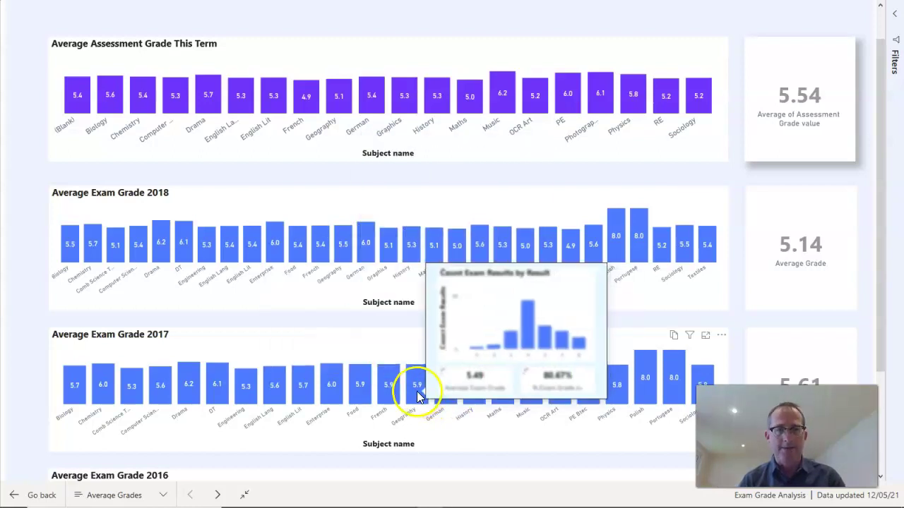
{"action": "mouse_move", "coordinate": [418, 391]}
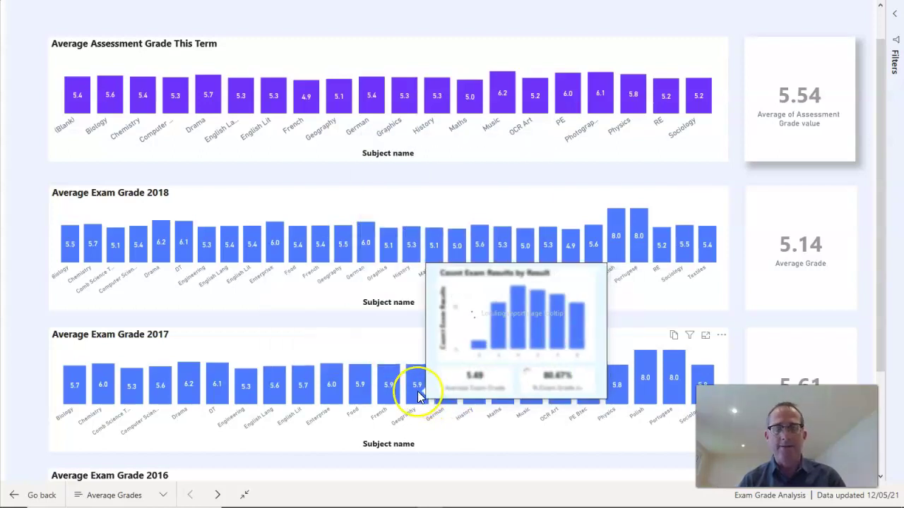
{"action": "left_click", "coordinate": [339, 103]}
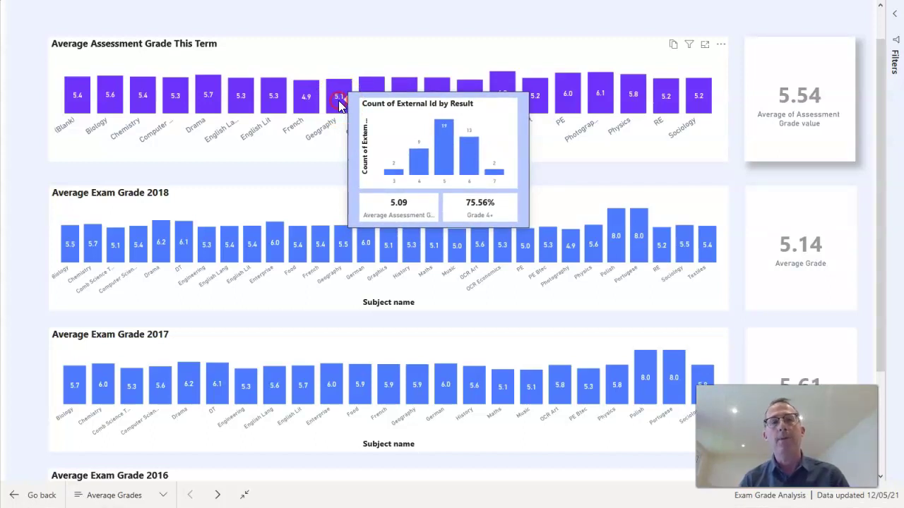
Step: Bring up the Geography bar's Drill through > Pupil Assessment List option
{"action": "right_click", "coordinate": [338, 101]}
{"action": "key", "text": "Escape"}
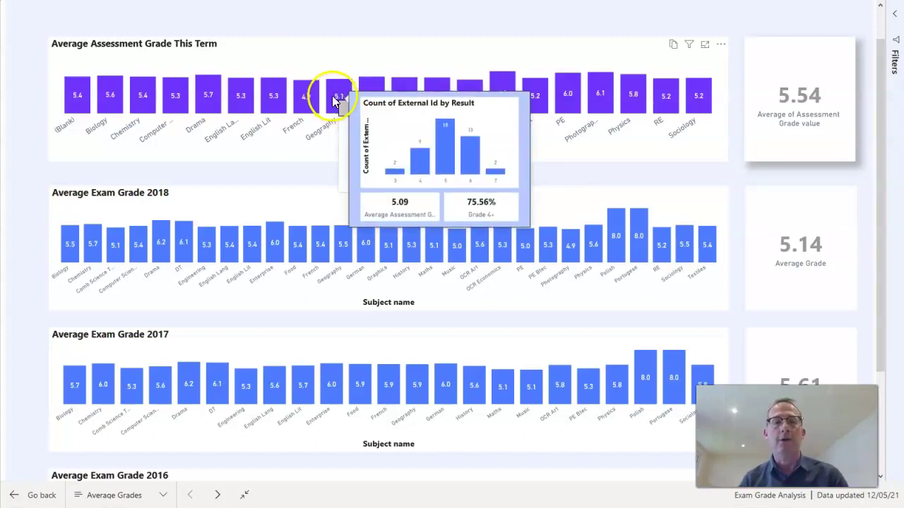
{"action": "right_click", "coordinate": [331, 95]}
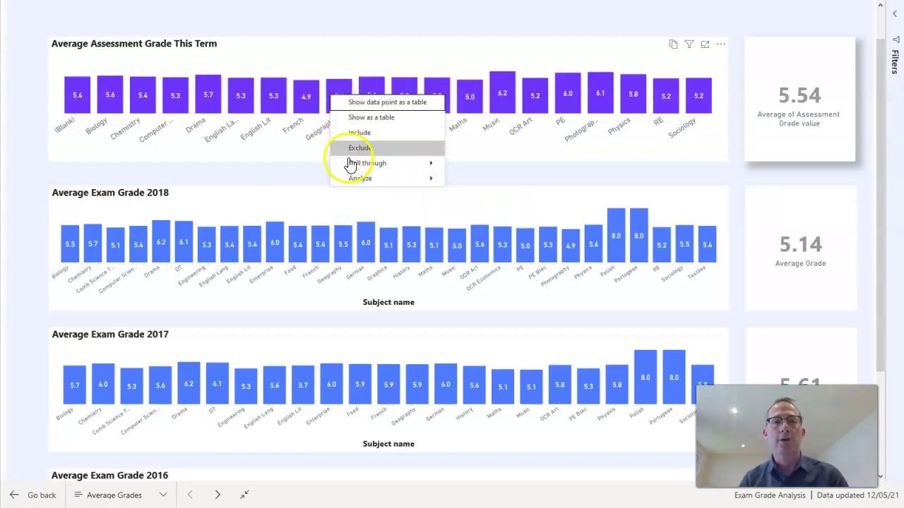
{"action": "mouse_move", "coordinate": [353, 165]}
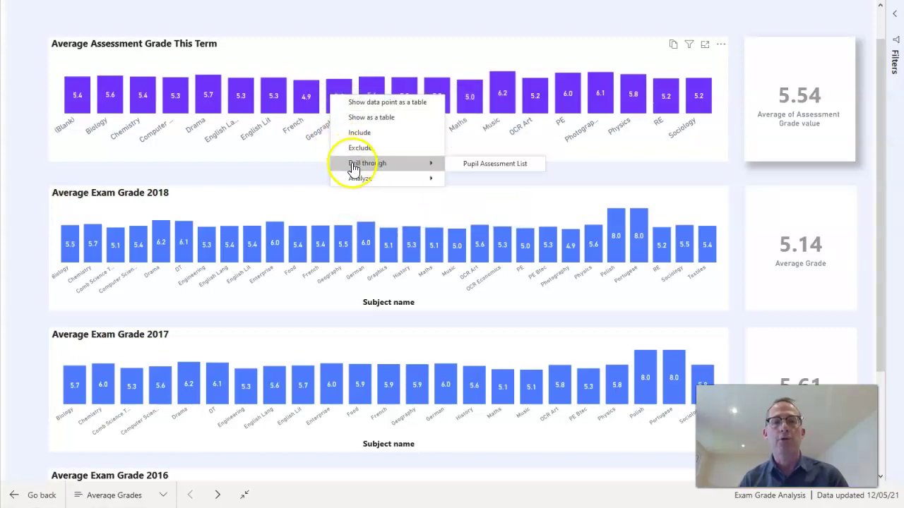
Step: Drill through to the Pupil Assessment List of Year 11 Autumn Term GCSE Geography results
{"action": "left_click", "coordinate": [473, 167]}
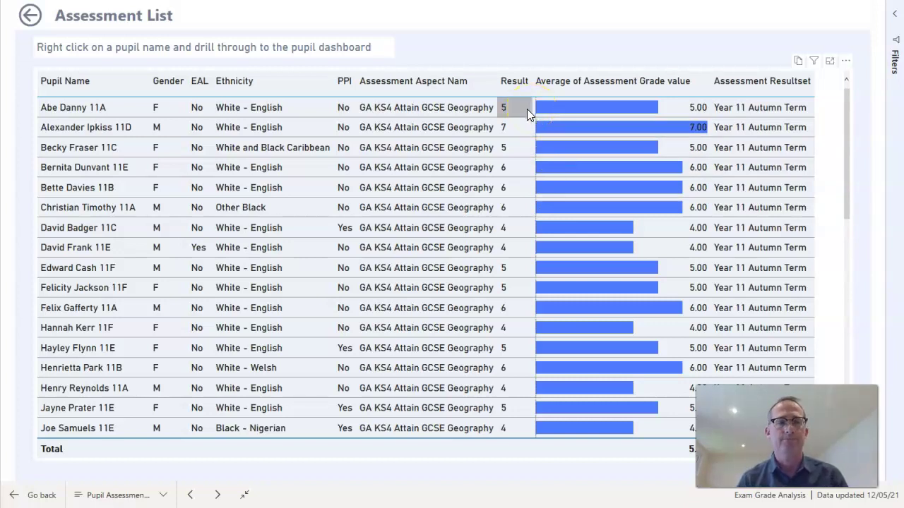
{"action": "right_click", "coordinate": [77, 106]}
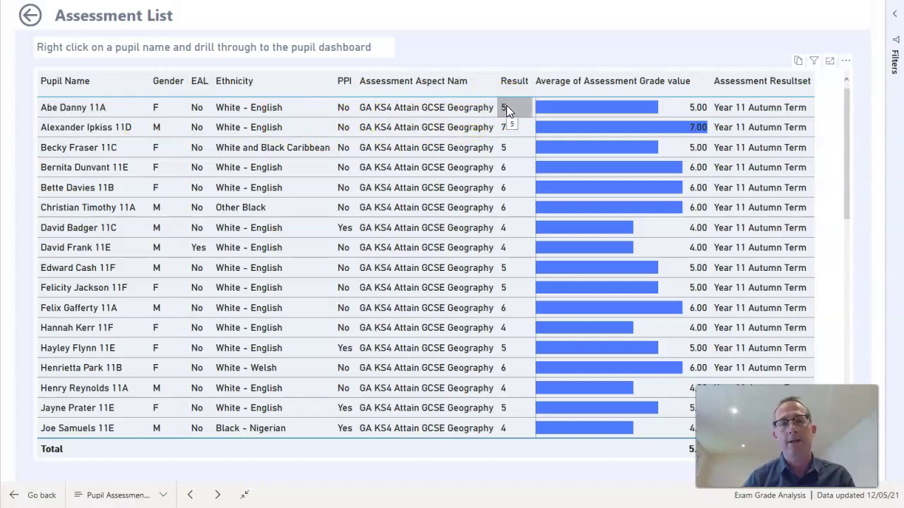
Step: Drill through from the first pupil's name to their Assessment Dashboard
{"action": "right_click", "coordinate": [80, 110]}
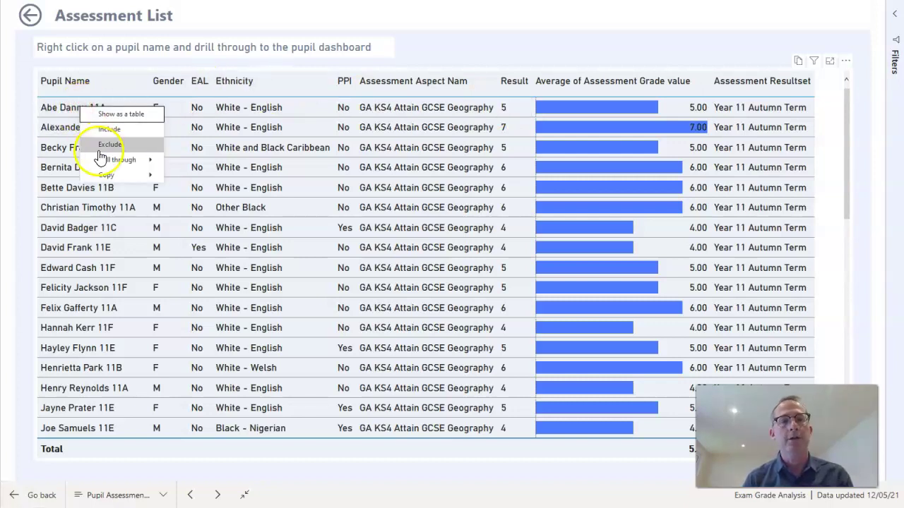
{"action": "mouse_move", "coordinate": [116, 159]}
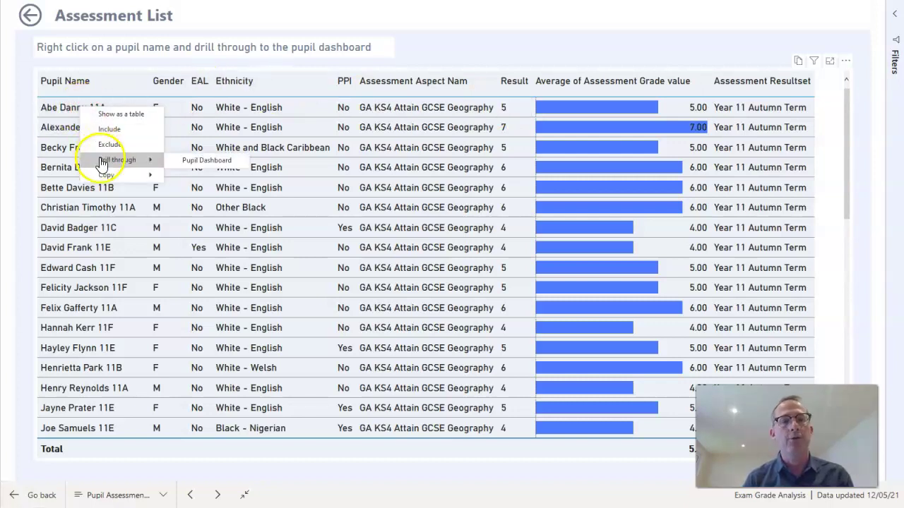
{"action": "left_click", "coordinate": [206, 161]}
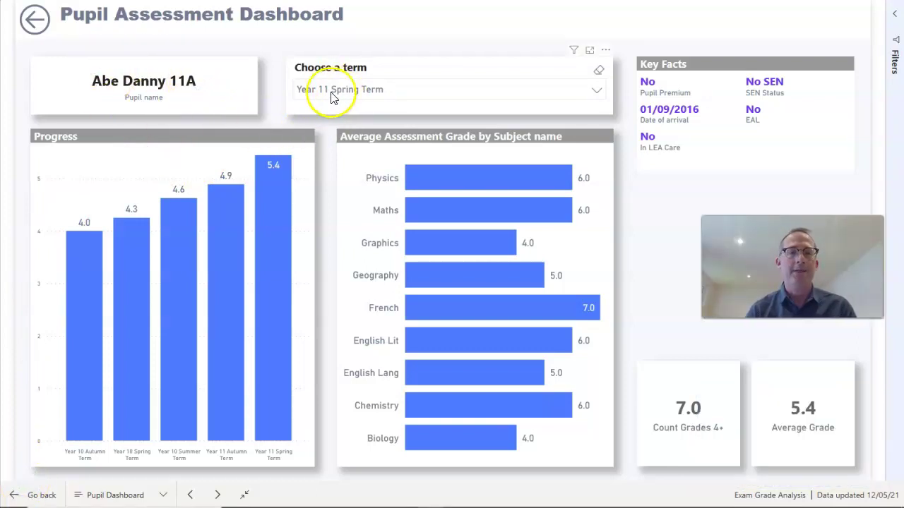
Step: Compare Year 10 Autumn Term grades with Year 11 Autumn Term in the term slicer, ending on Year 11
{"action": "left_click", "coordinate": [353, 95]}
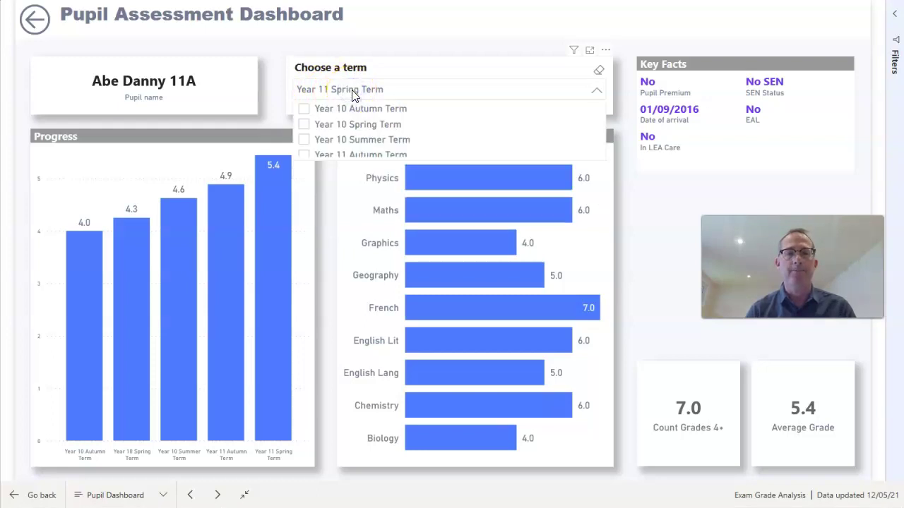
{"action": "left_click_drag", "start_coordinate": [601, 114], "coordinate": [602, 133]}
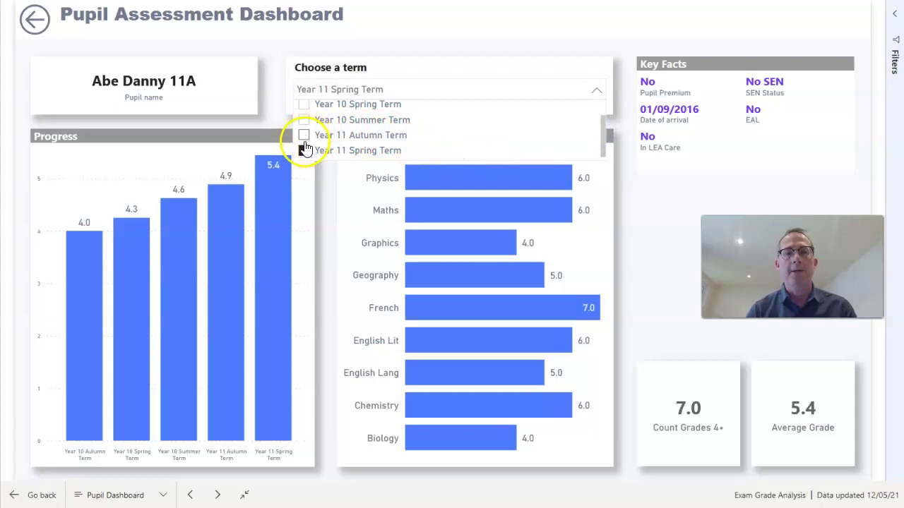
{"action": "left_click", "coordinate": [304, 135]}
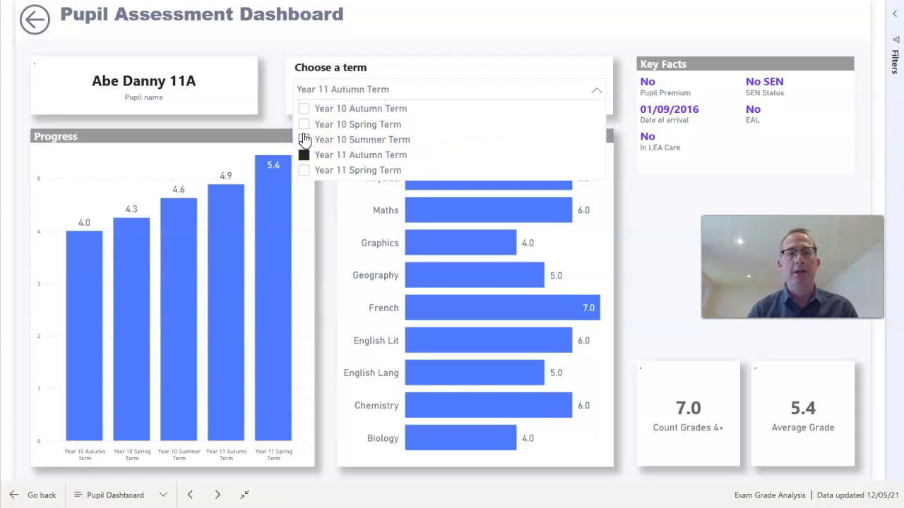
{"action": "left_click", "coordinate": [271, 103]}
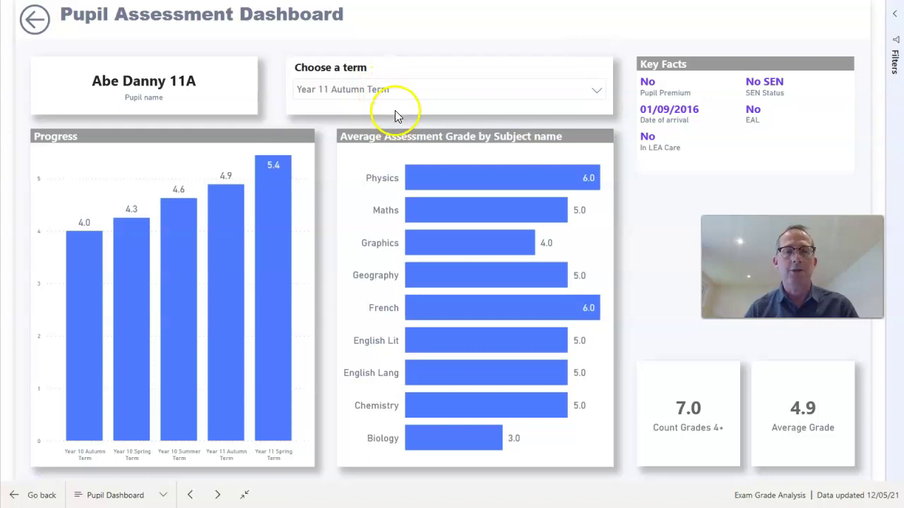
{"action": "left_click", "coordinate": [598, 92]}
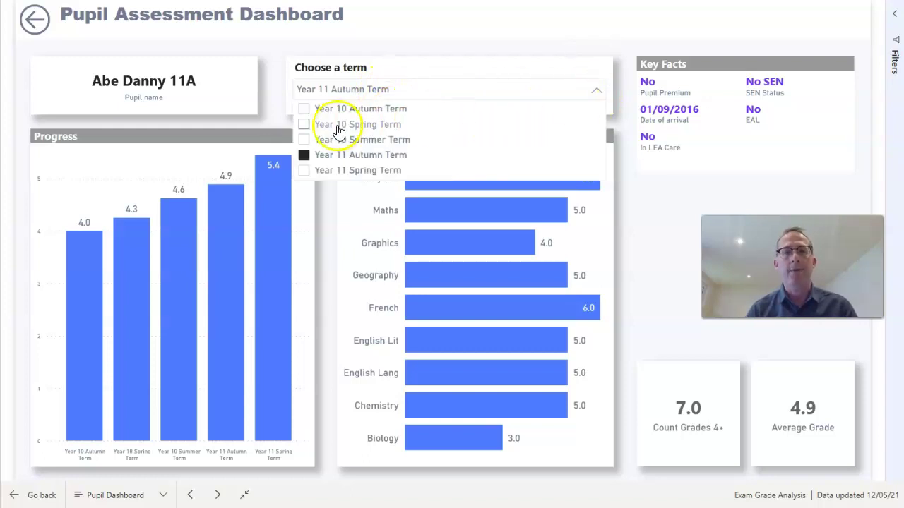
{"action": "left_click", "coordinate": [304, 110]}
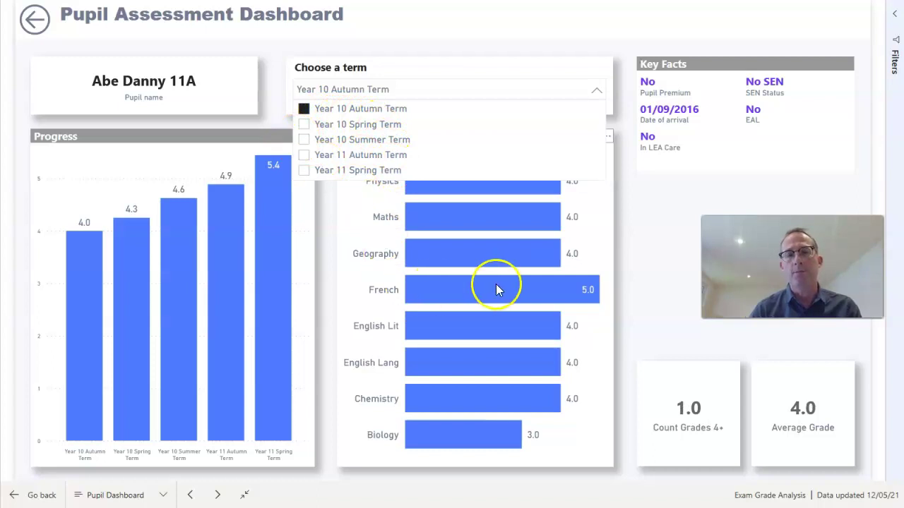
{"action": "left_click", "coordinate": [302, 155]}
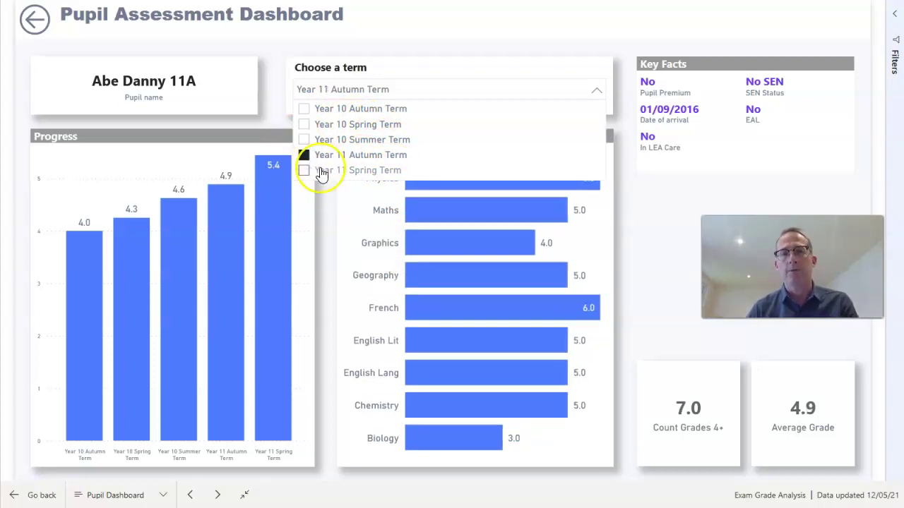
{"action": "left_click", "coordinate": [276, 107]}
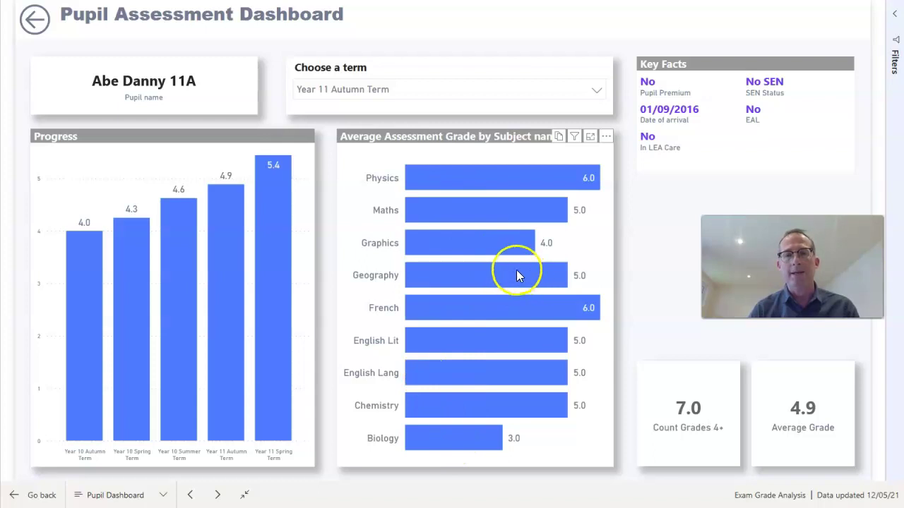
{"action": "mouse_move", "coordinate": [517, 279]}
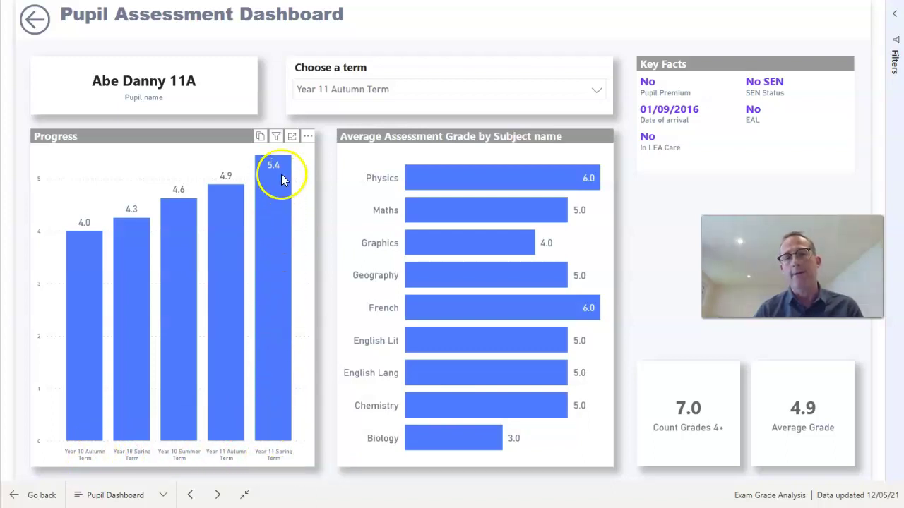
{"action": "mouse_move", "coordinate": [281, 174]}
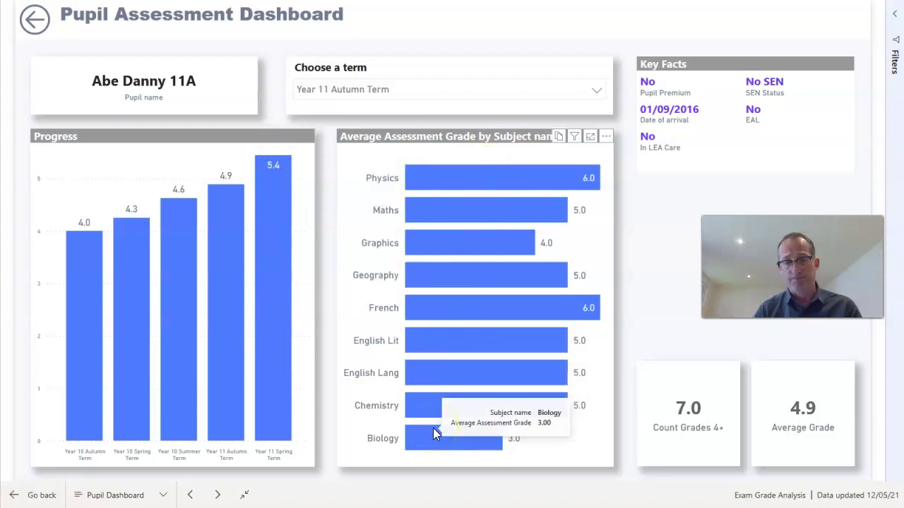
{"action": "mouse_move", "coordinate": [440, 280]}
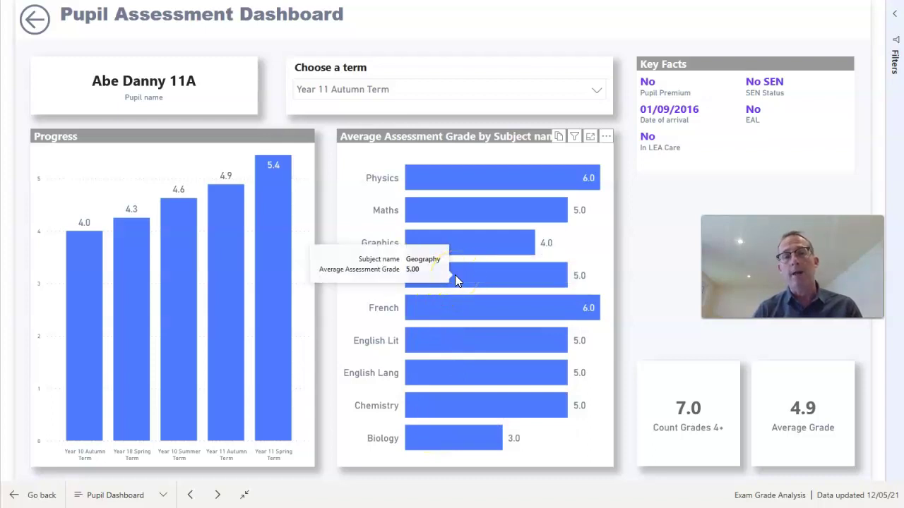
Step: Cross-filter the dashboard to Geography, then to French (grades 5.0 to 7.0, average 6.0)
{"action": "left_click", "coordinate": [471, 276]}
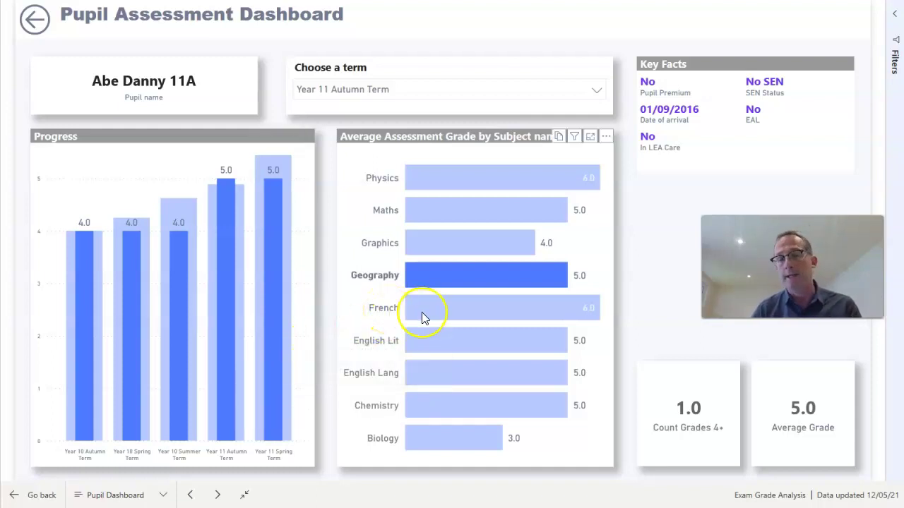
{"action": "mouse_move", "coordinate": [422, 313]}
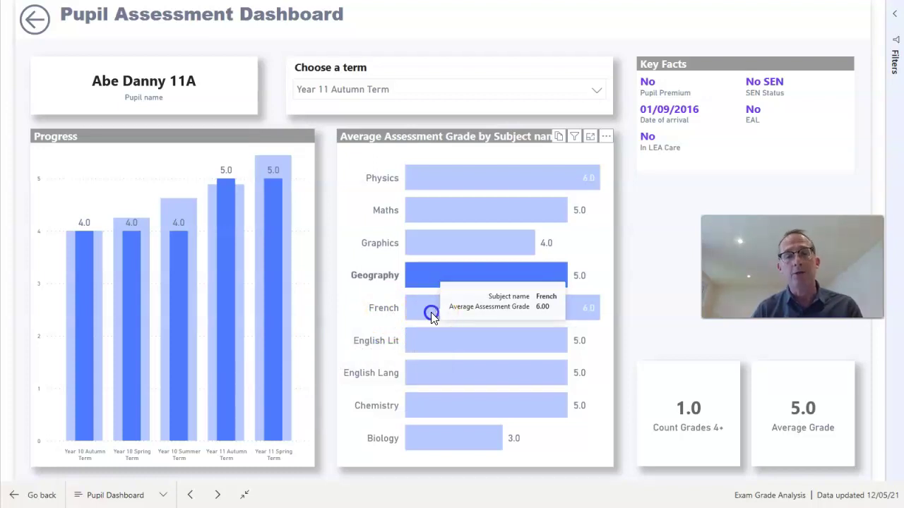
{"action": "left_click", "coordinate": [430, 312]}
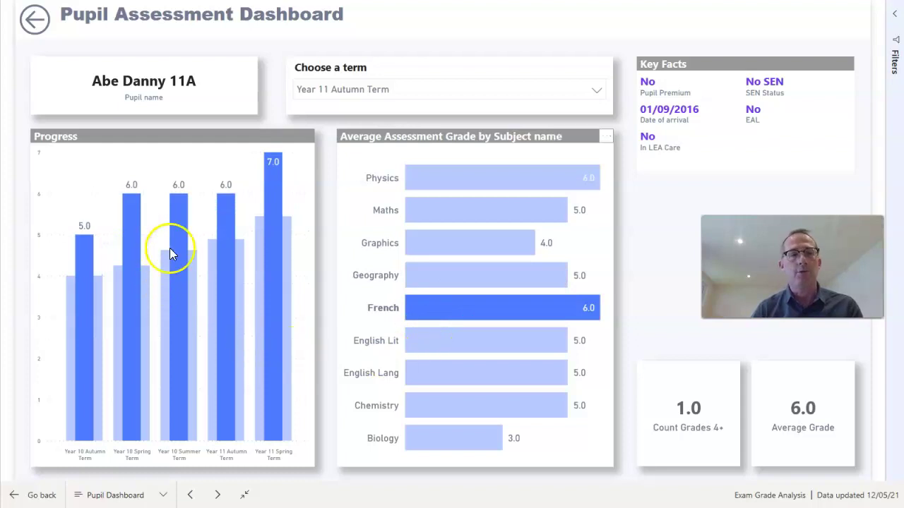
Step: Select English Lit and English Lang in the subject chart, then clear the selection entirely
{"action": "left_click", "coordinate": [442, 343]}
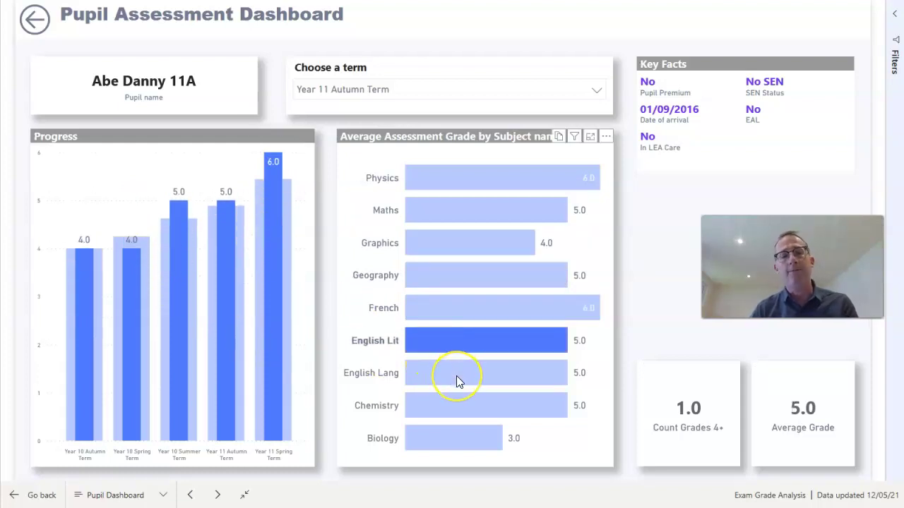
{"action": "mouse_move", "coordinate": [456, 375]}
{"action": "left_click", "coordinate": [492, 375], "text": "ctrl"}
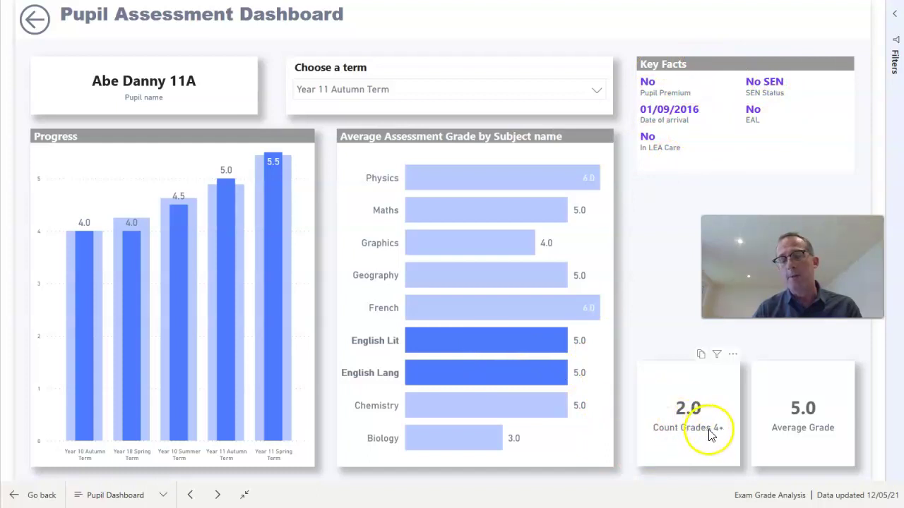
{"action": "left_click", "coordinate": [437, 337]}
{"action": "left_click", "coordinate": [442, 349]}
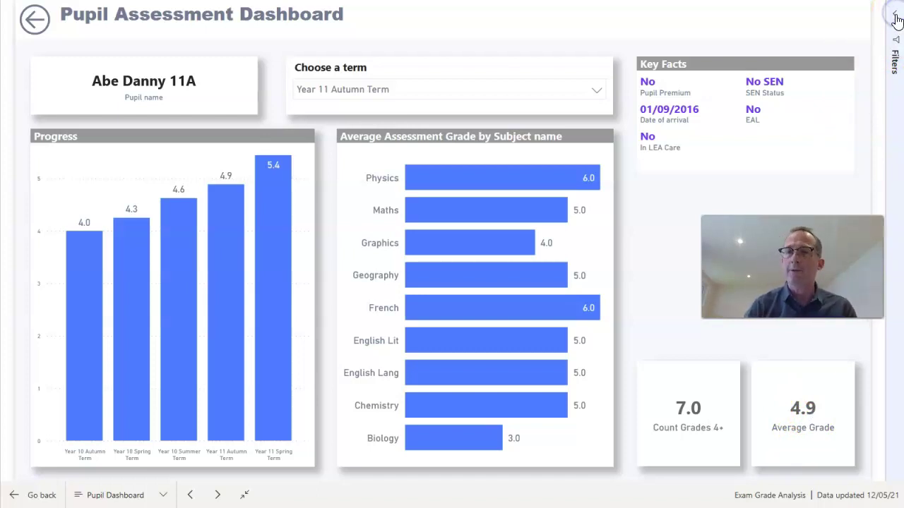
Step: Show the Filters pane, expand the Pupil Premium Indicator filter, and go back one page
{"action": "left_click", "coordinate": [897, 18]}
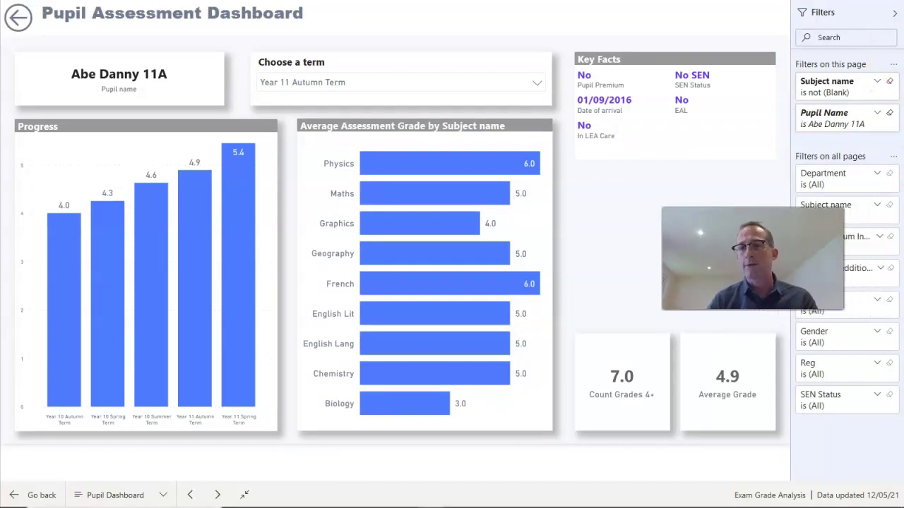
{"action": "left_click", "coordinate": [879, 237]}
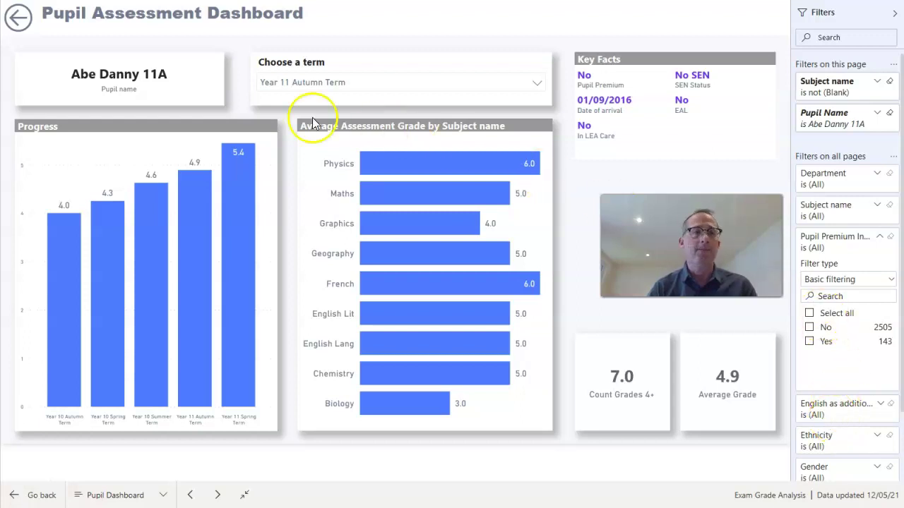
{"action": "left_click", "coordinate": [21, 19]}
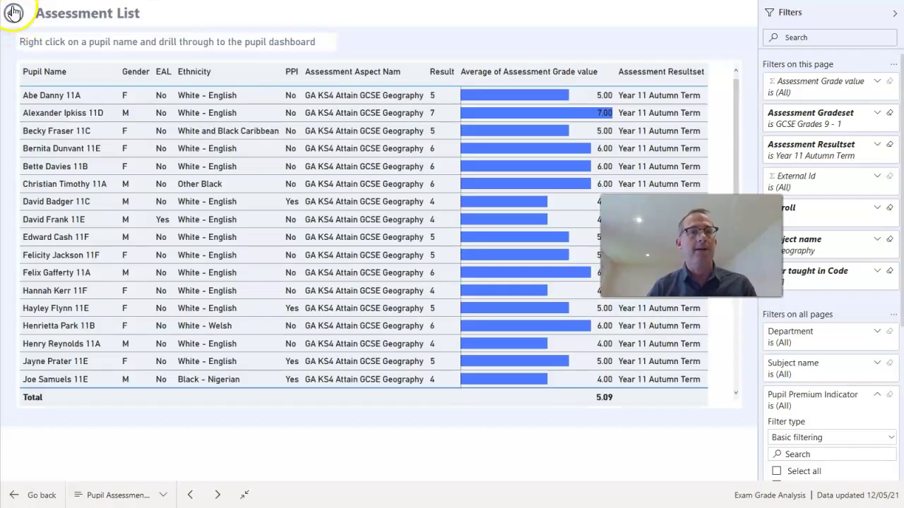
Step: On Average Grades Y11, filter Pupil Premium Indicator to Yes, leaving English as additional language unfiltered
{"action": "left_click", "coordinate": [12, 13]}
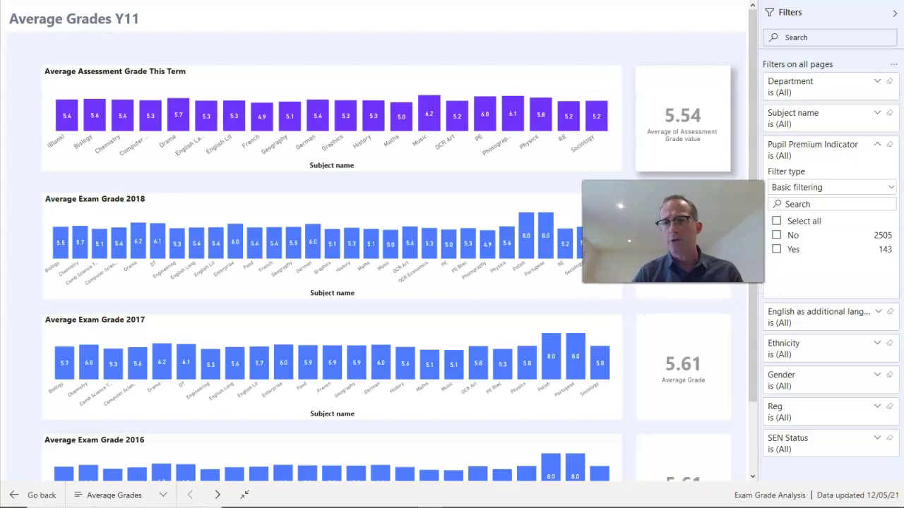
{"action": "left_click", "coordinate": [776, 249]}
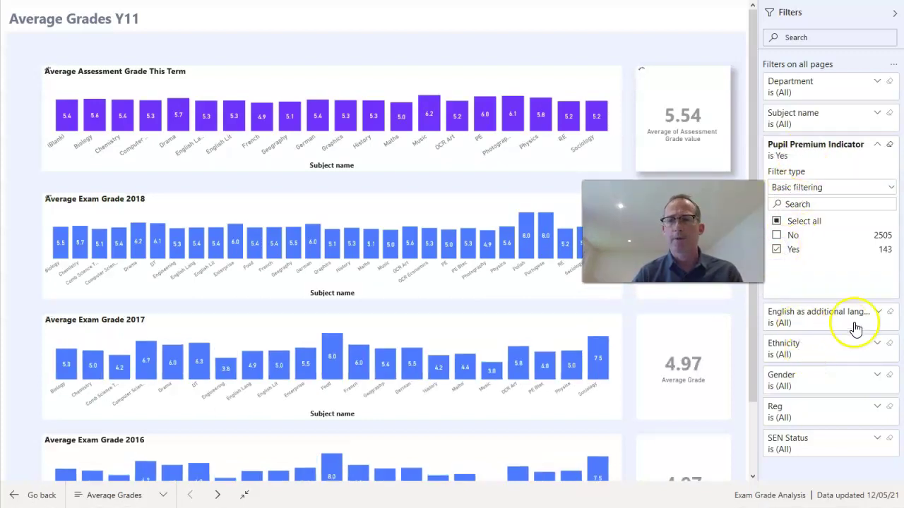
{"action": "left_click", "coordinate": [879, 313]}
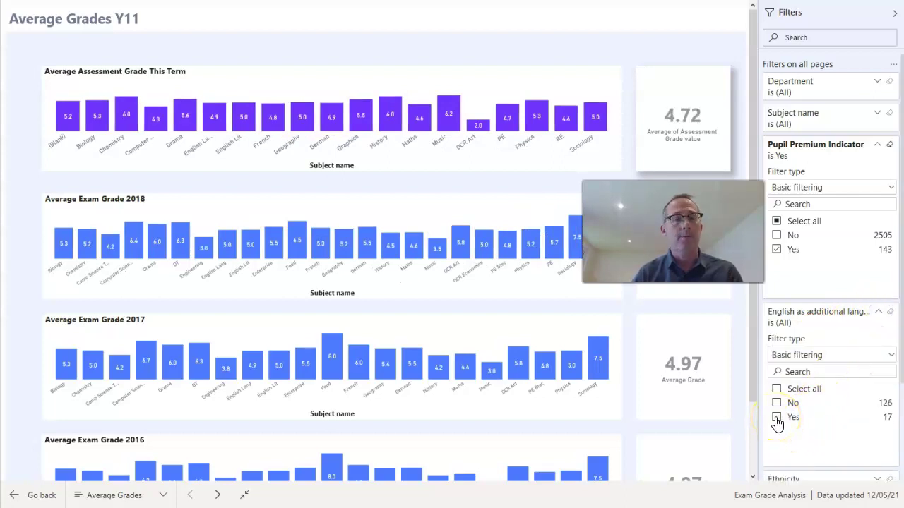
{"action": "left_click", "coordinate": [777, 418]}
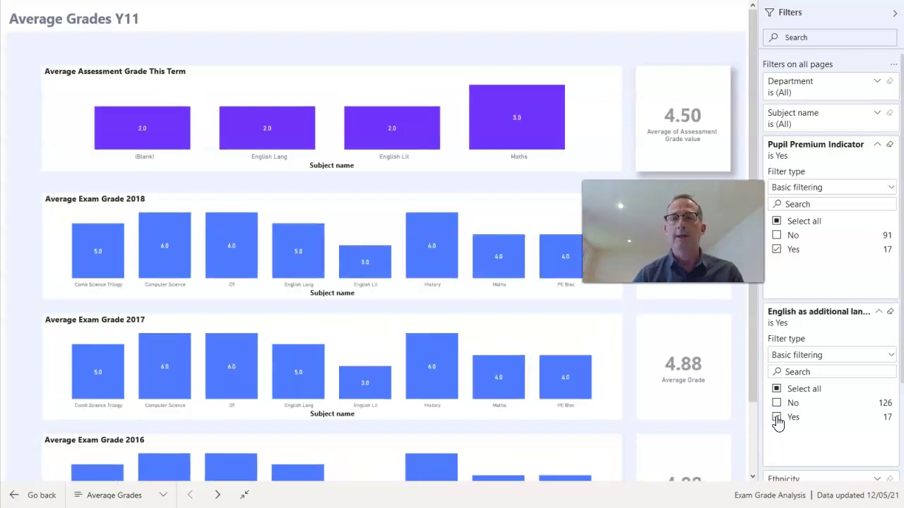
{"action": "left_click", "coordinate": [777, 417]}
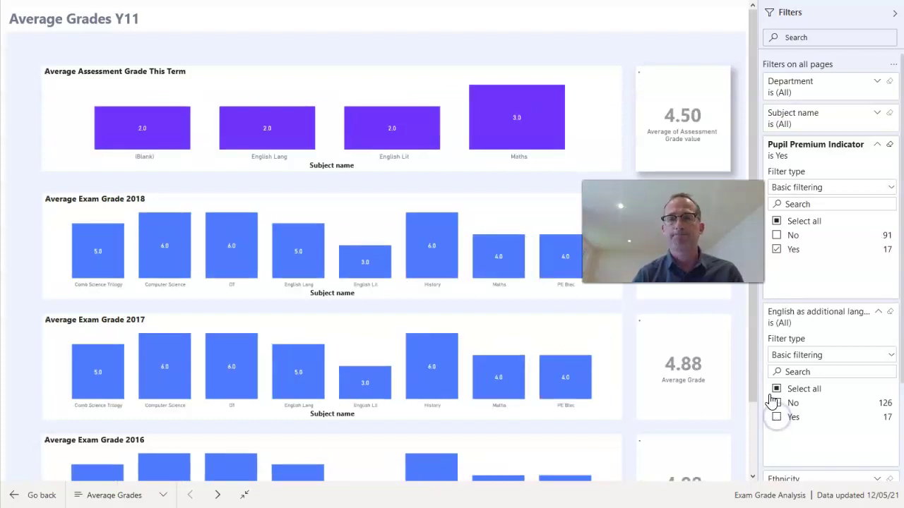